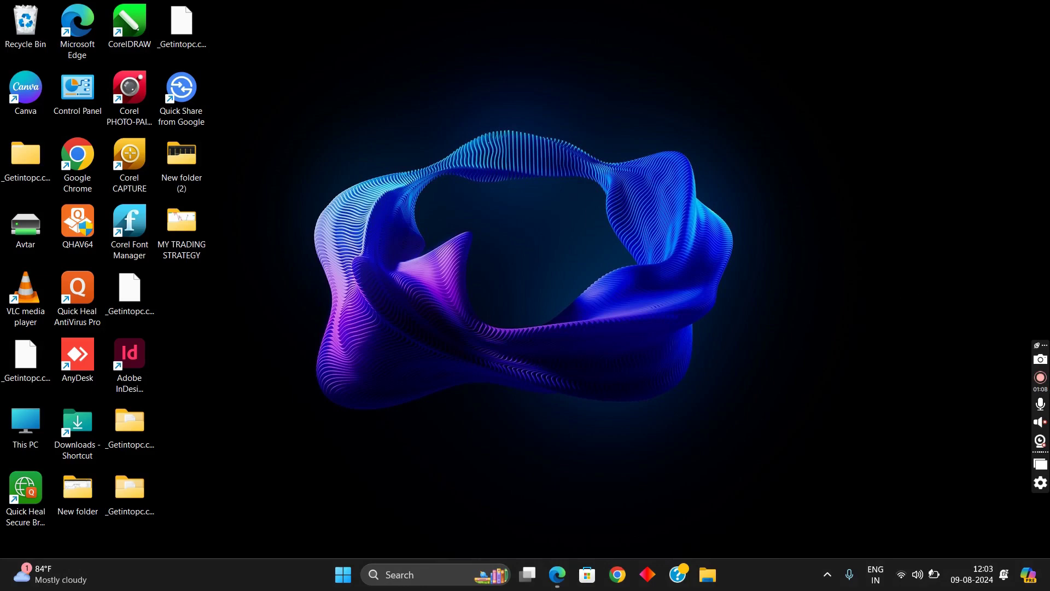
pyautogui.click(1032, 381)
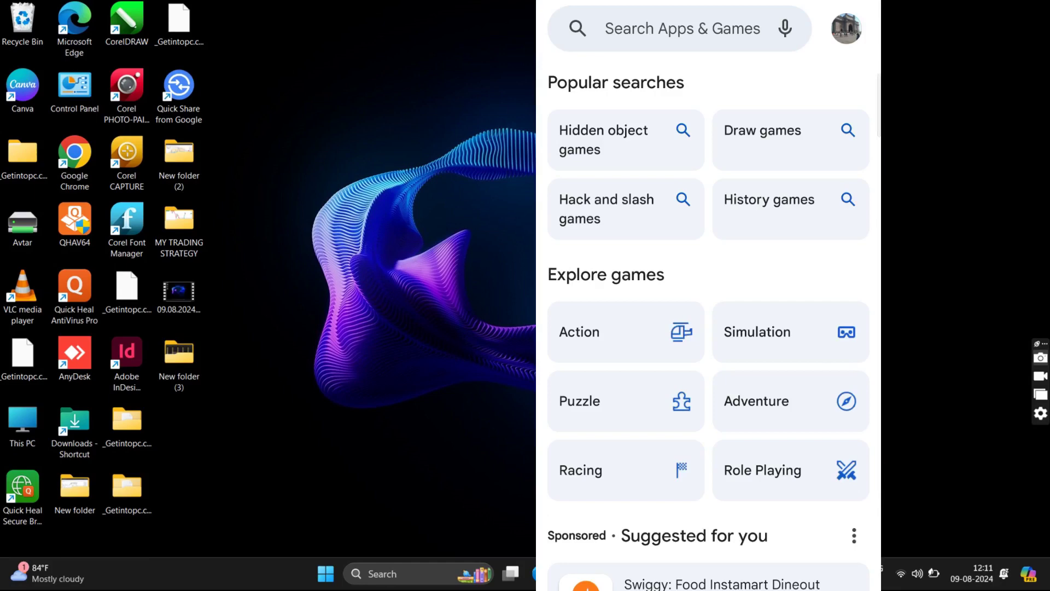
# Search the phone's app store for "wifi ftp server".
pyautogui.click(681, 28)
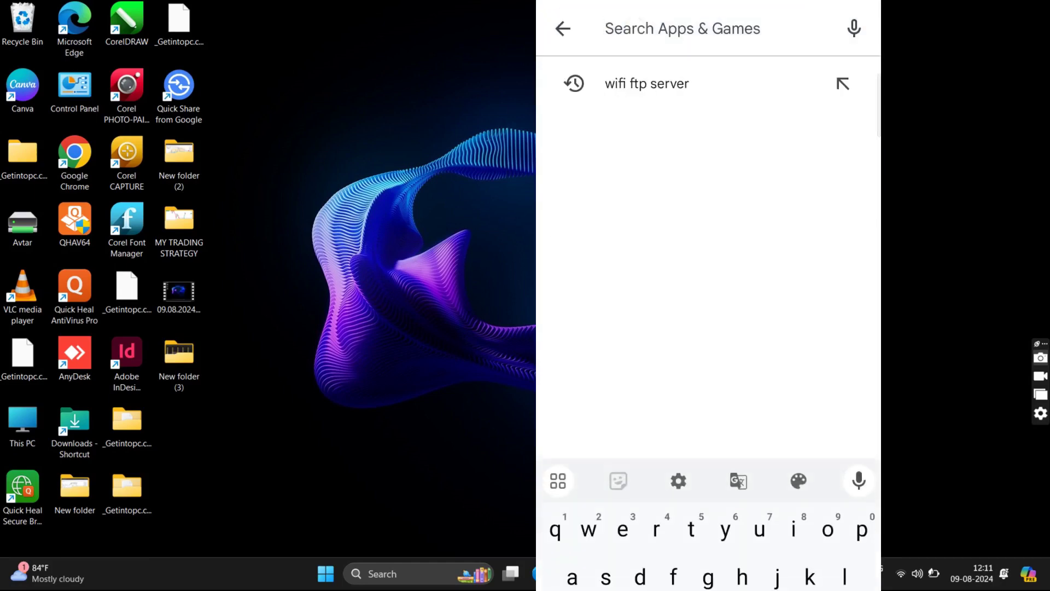
pyautogui.write('wif')
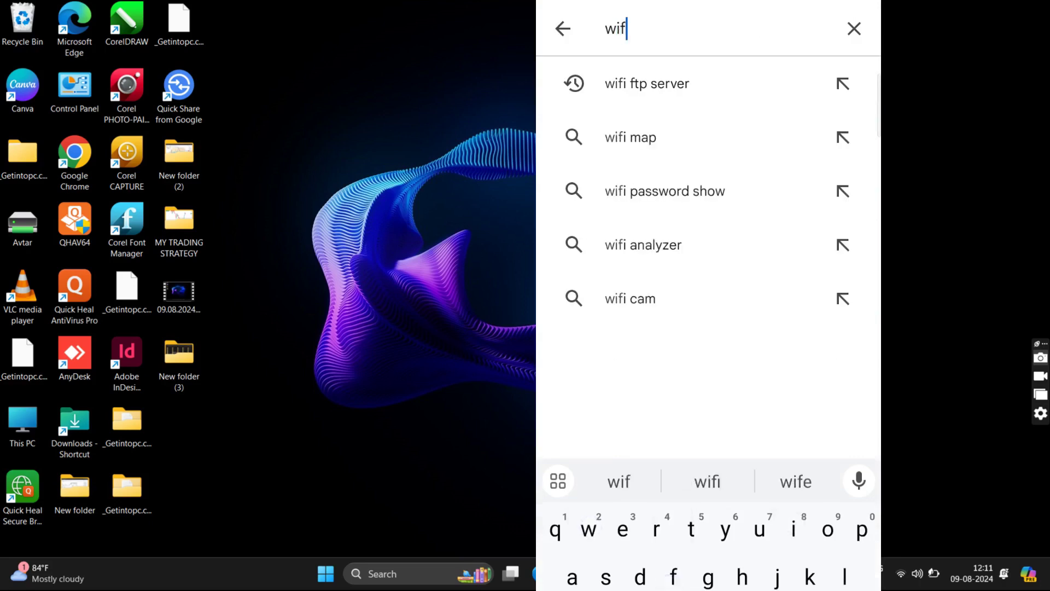
pyautogui.write('i ftp')
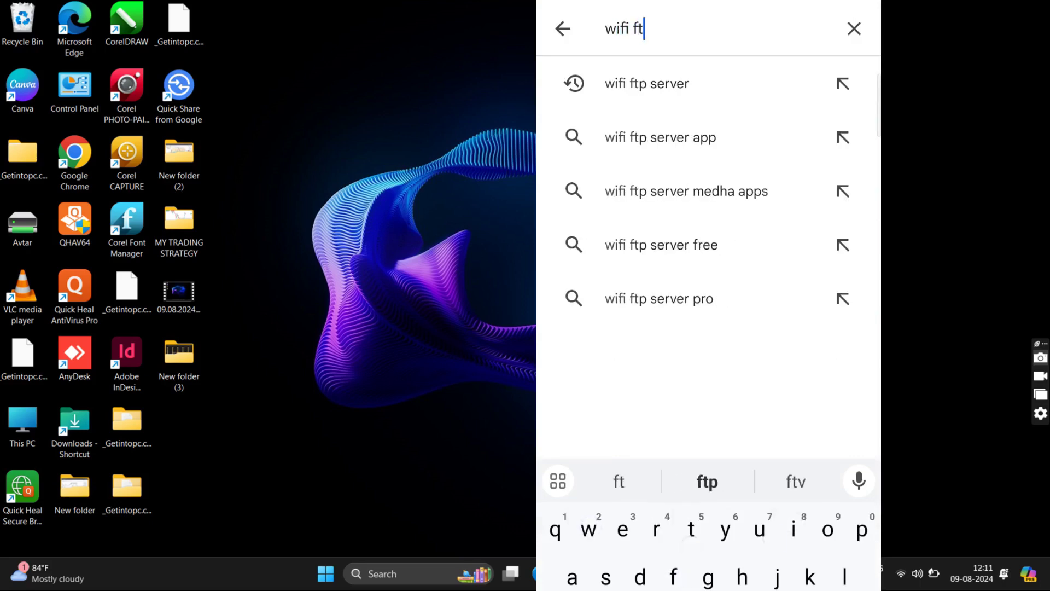
pyautogui.click(643, 94)
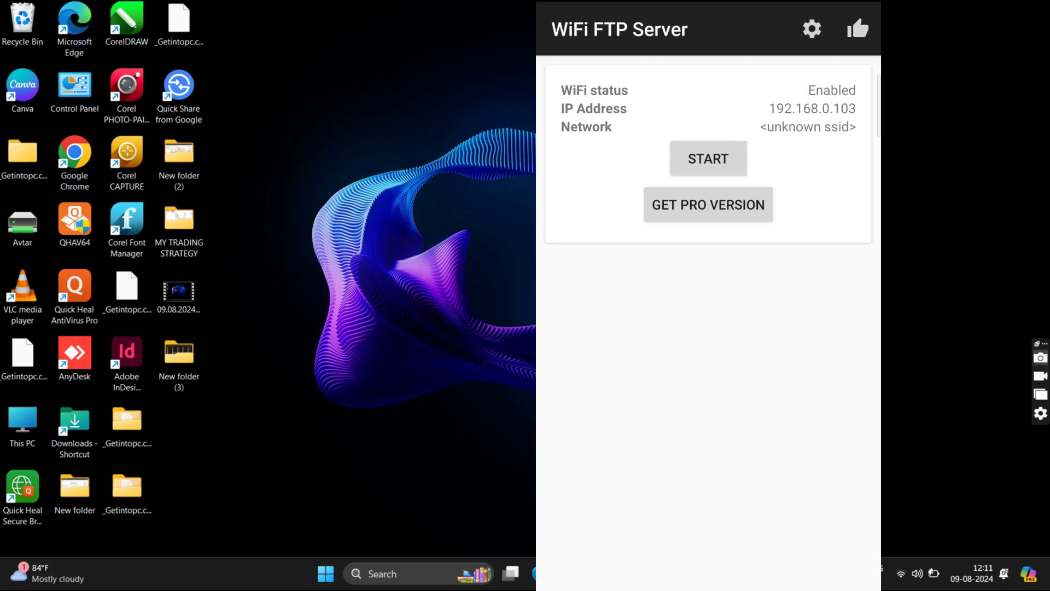
# Start the FTP server on the phone and view its connection details.
pyautogui.click(709, 159)
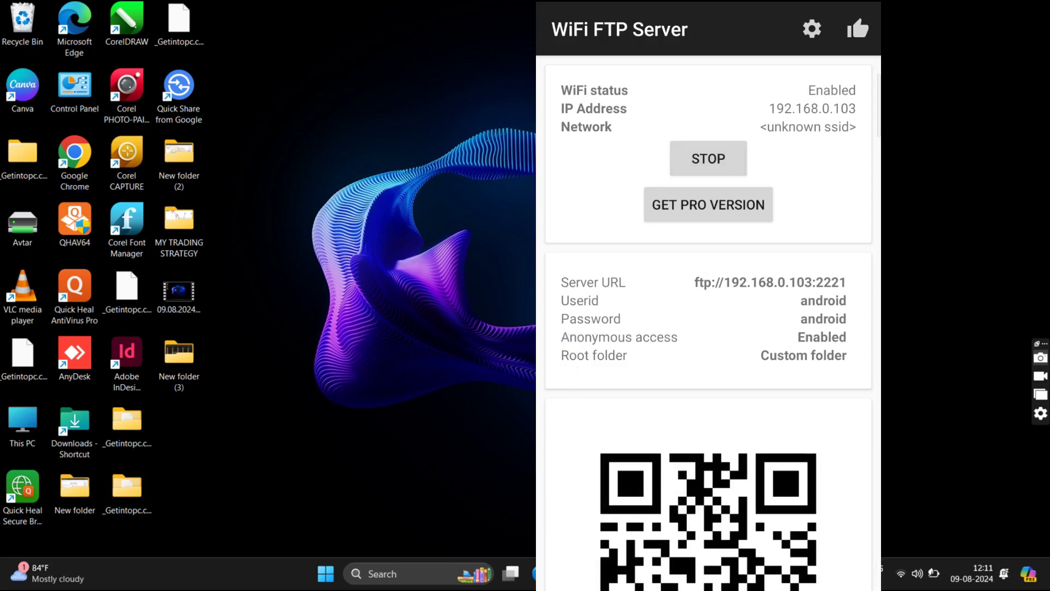
pyautogui.scroll(-1, 712, 325)
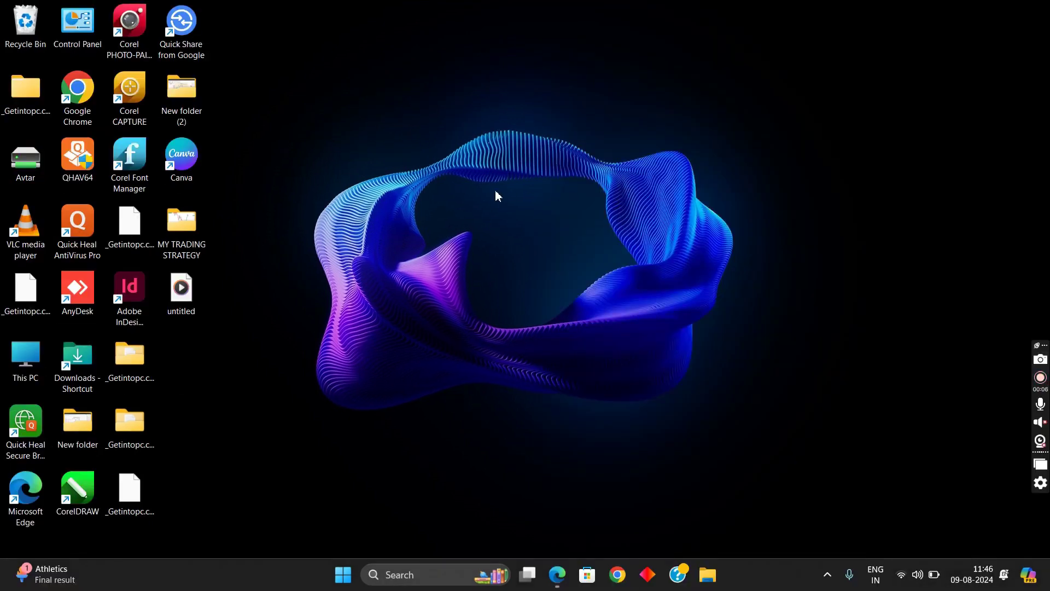
# Open ftp://192.168.0.103:2221 from This PC on the computer and look through the phone's folders.
pyautogui.doubleClick(25, 361)
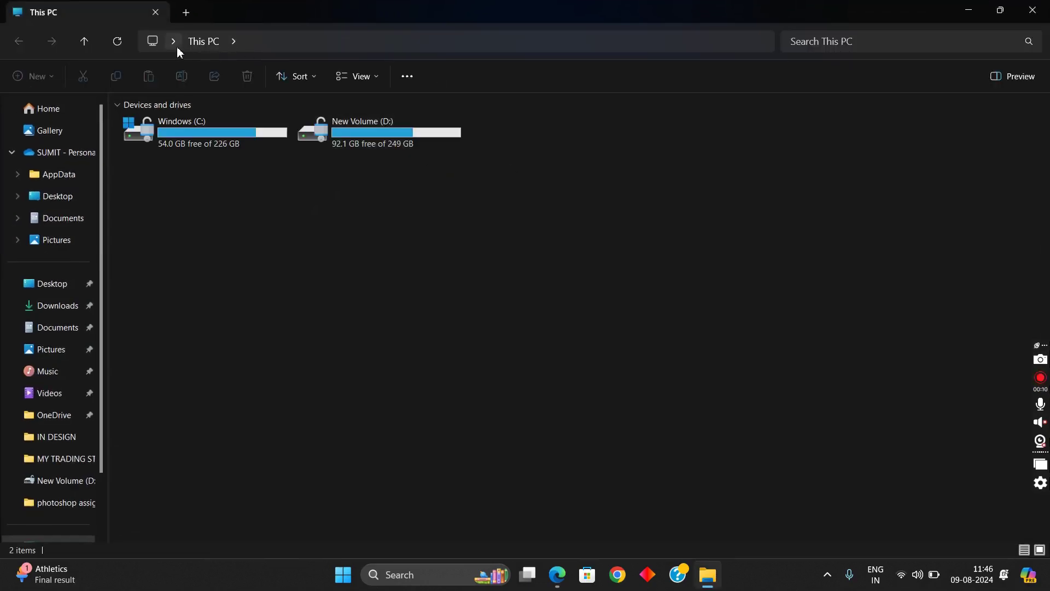
pyautogui.click(247, 42)
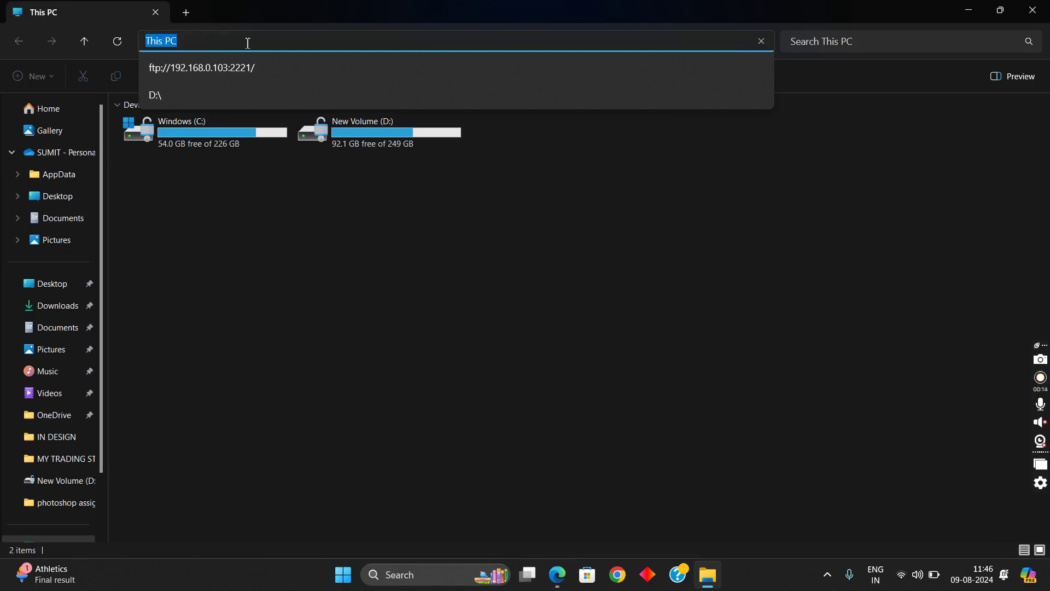
pyautogui.write('ftp://192.168.0.103:2221')
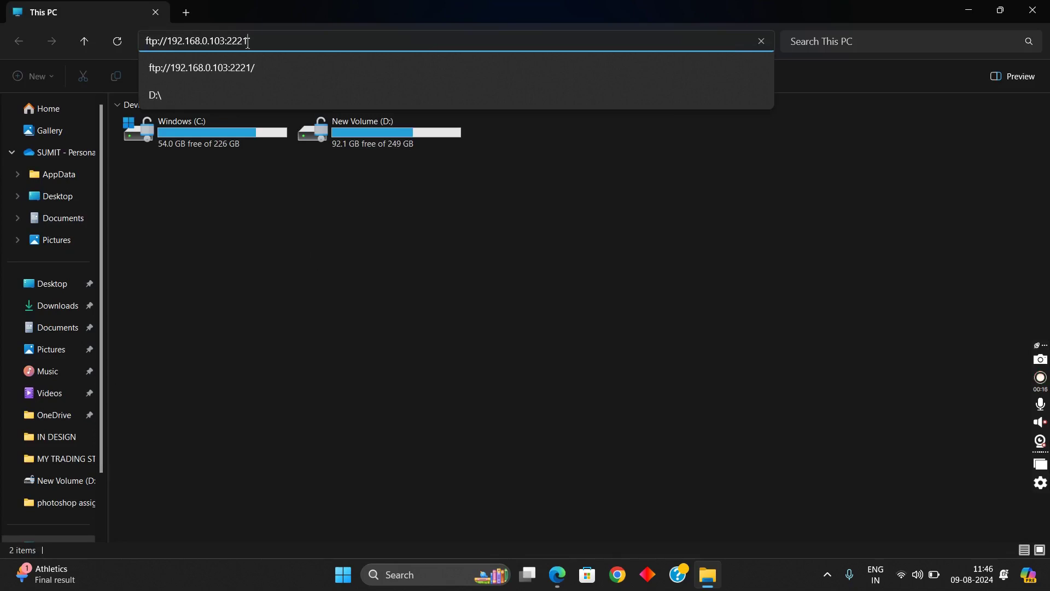
pyautogui.press('Return')
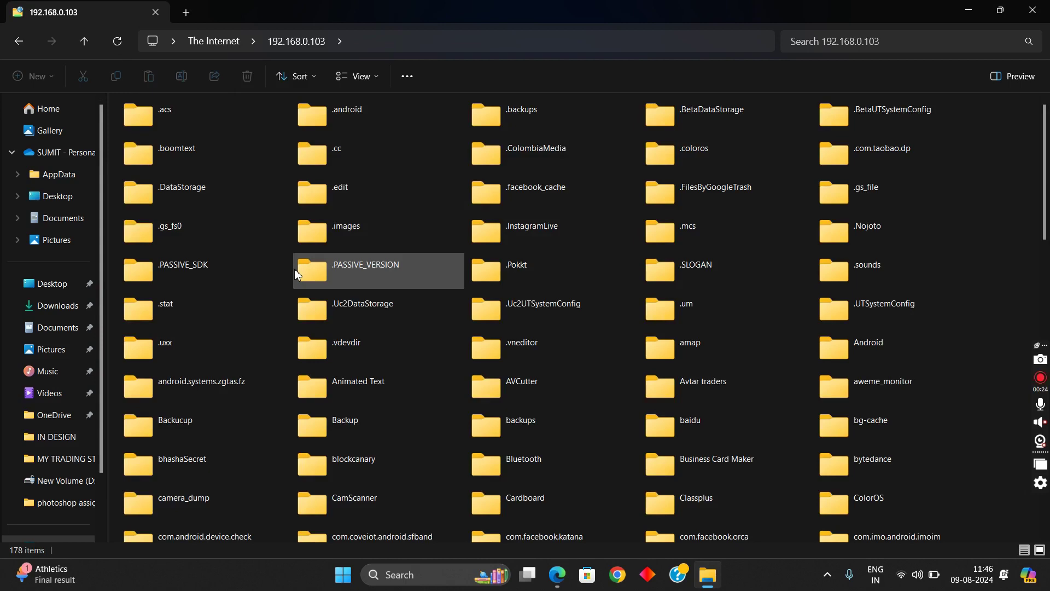
pyautogui.scroll(-15, 534, 300)
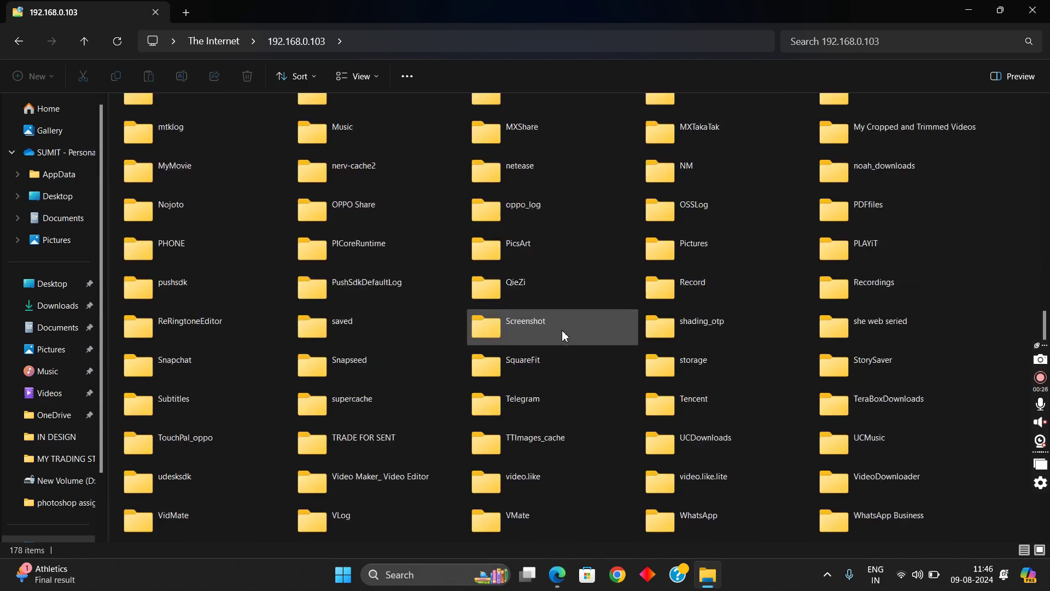
pyautogui.scroll(15, 628, 366)
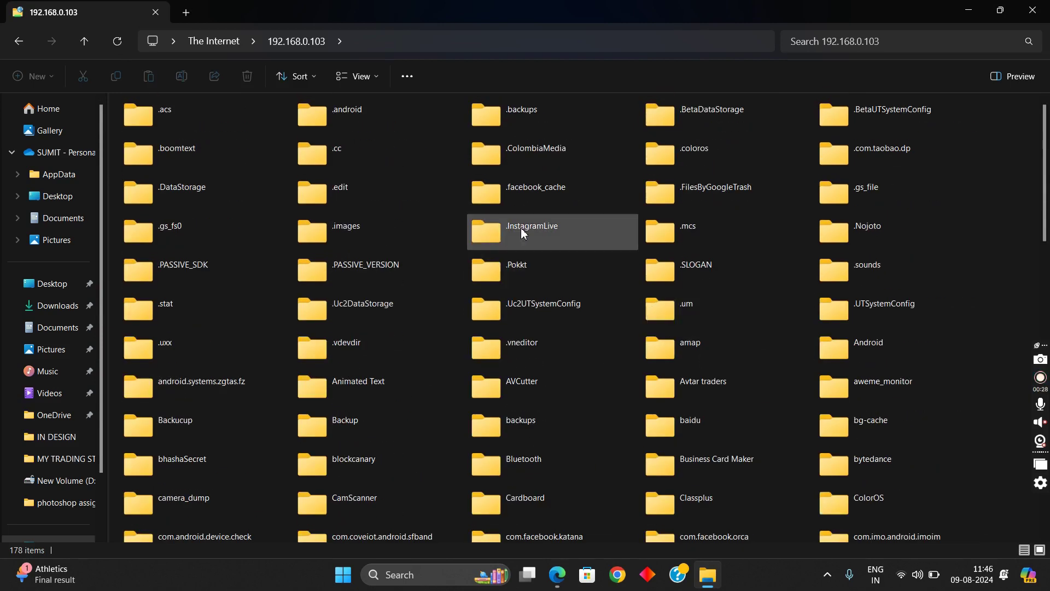
# Copy the desktop folder MY TRADING STRATEGY into the phone's FTP root folder and check the listing for it.
pyautogui.doubleClick(517, 11)
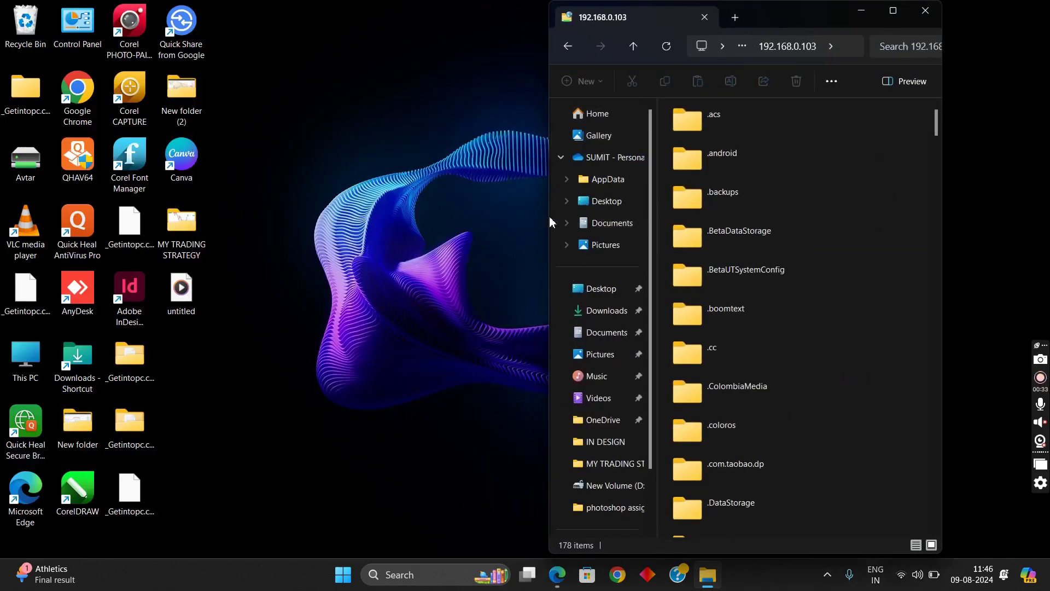
pyautogui.moveTo(550, 218); pyautogui.dragTo(469, 214)
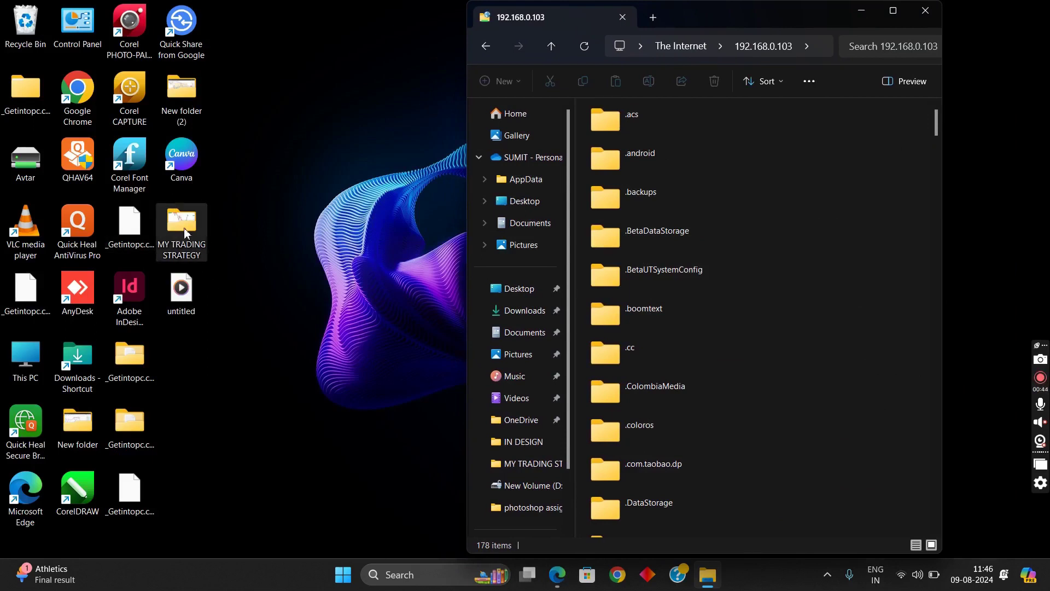
pyautogui.moveTo(186, 233); pyautogui.dragTo(876, 280)
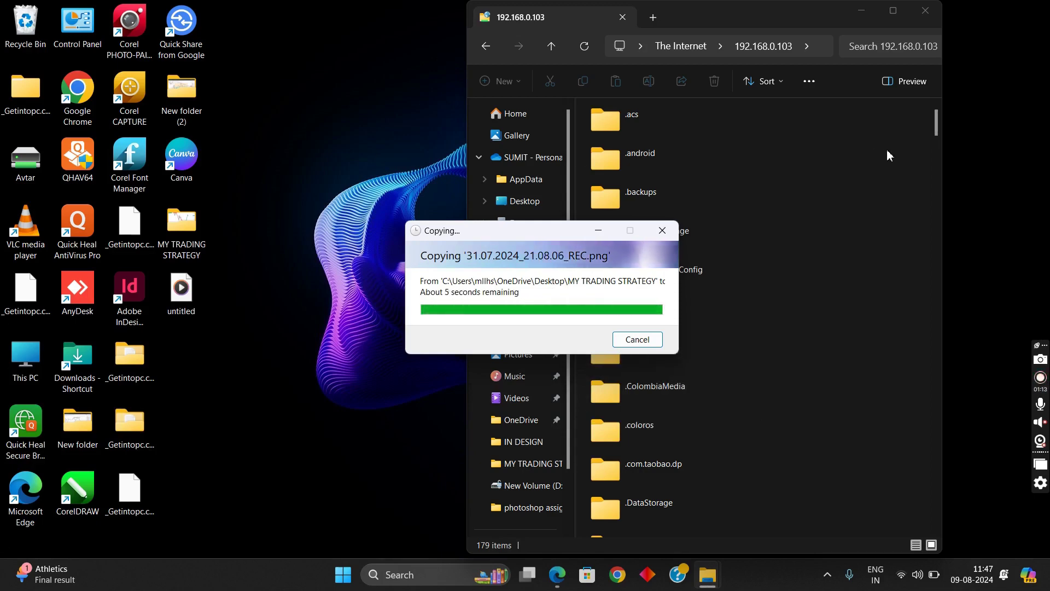
pyautogui.click(893, 10)
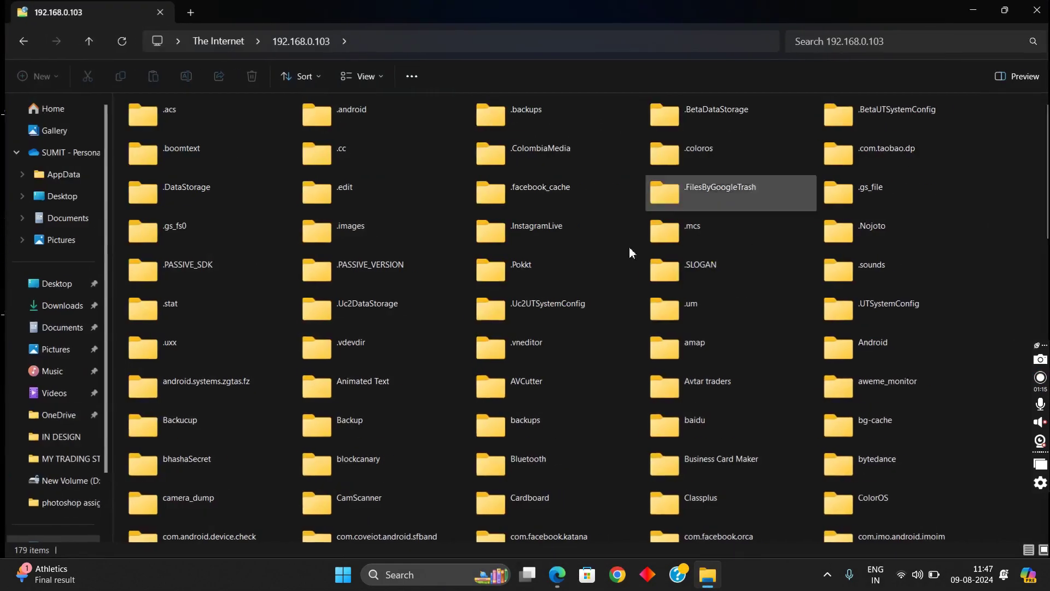
pyautogui.scroll(-15, 497, 186)
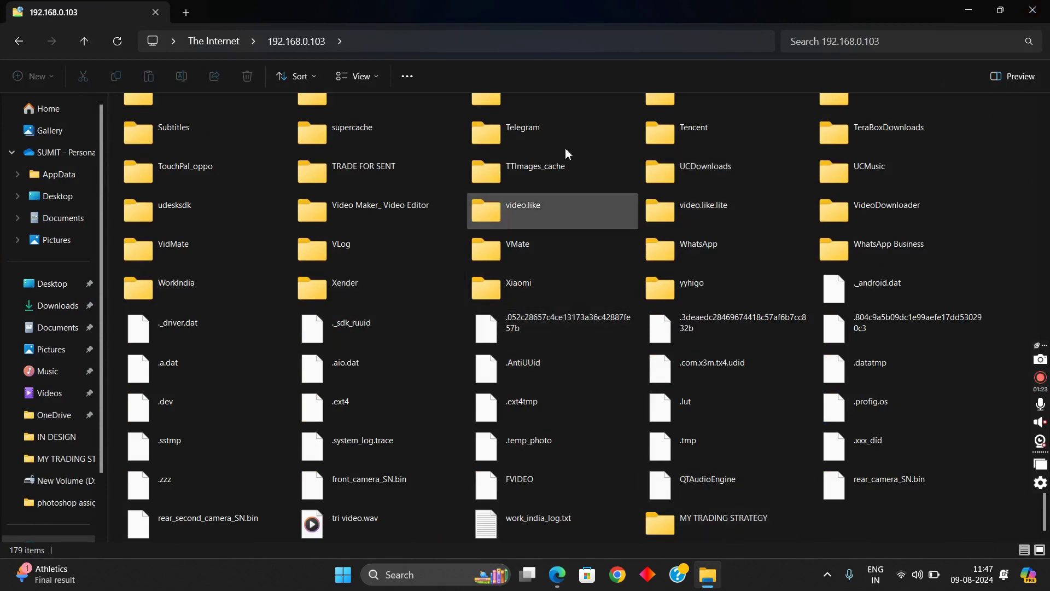
# Copy tri video.wav from the phone's FTP root folder to the computer's desktop.
pyautogui.press('super+Down')
pyautogui.scroll(-10, 695, 264)
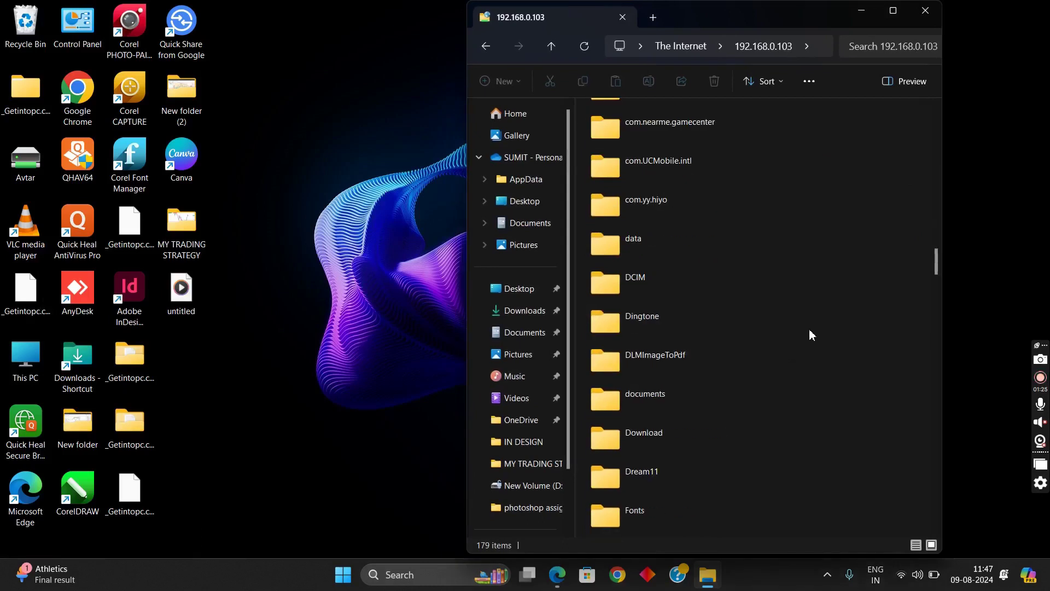
pyautogui.scroll(-15, 810, 334)
pyautogui.scroll(-10, 842, 350)
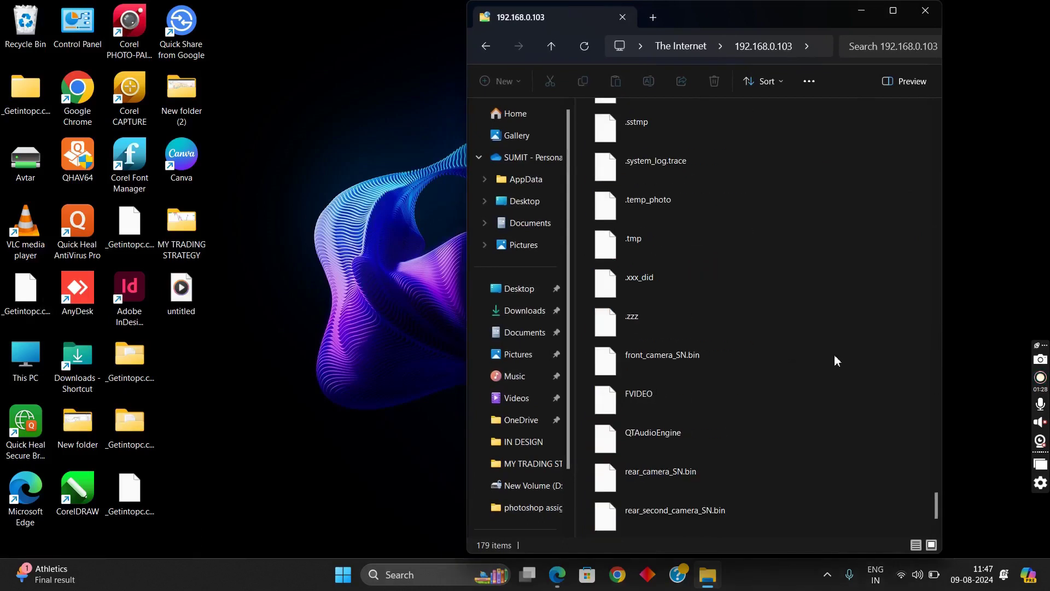
pyautogui.moveTo(721, 438); pyautogui.dragTo(399, 320)
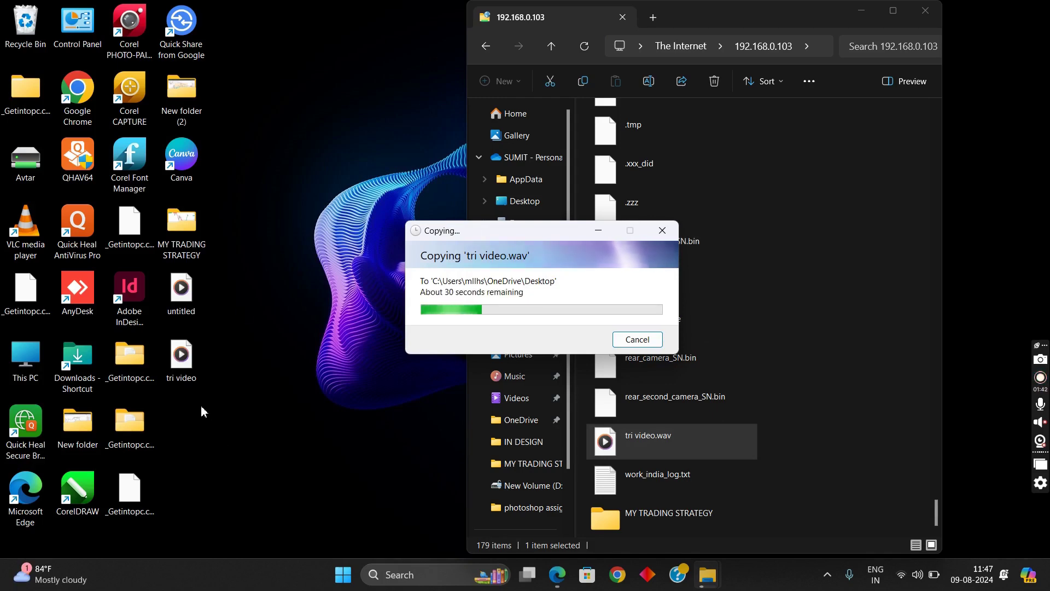
# Cancel the running copy and move the tri video file from the desktop to the Recycle Bin.
pyautogui.click(638, 339)
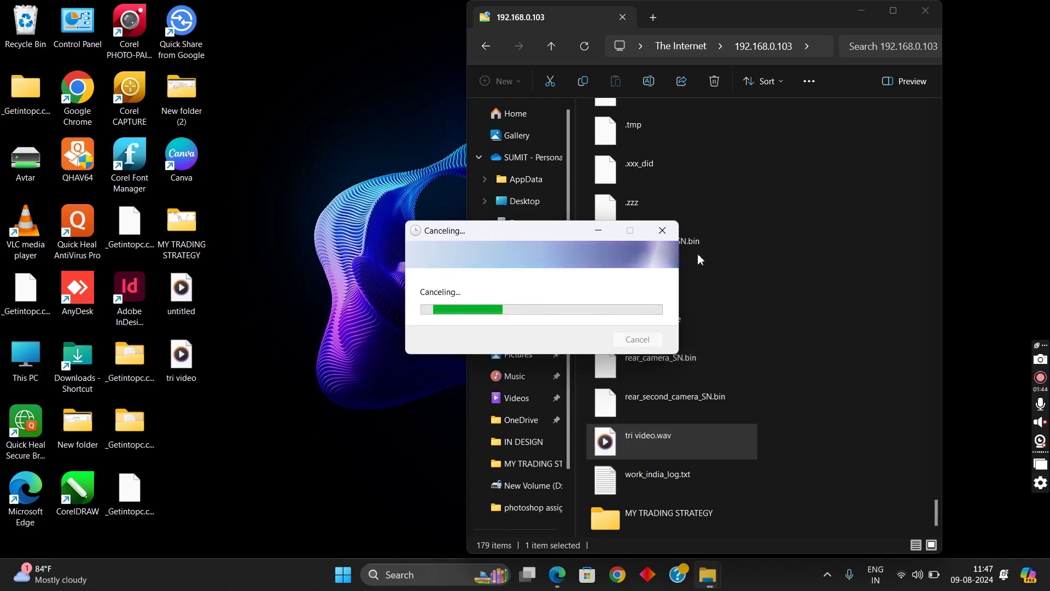
pyautogui.moveTo(195, 358); pyautogui.dragTo(25, 24)
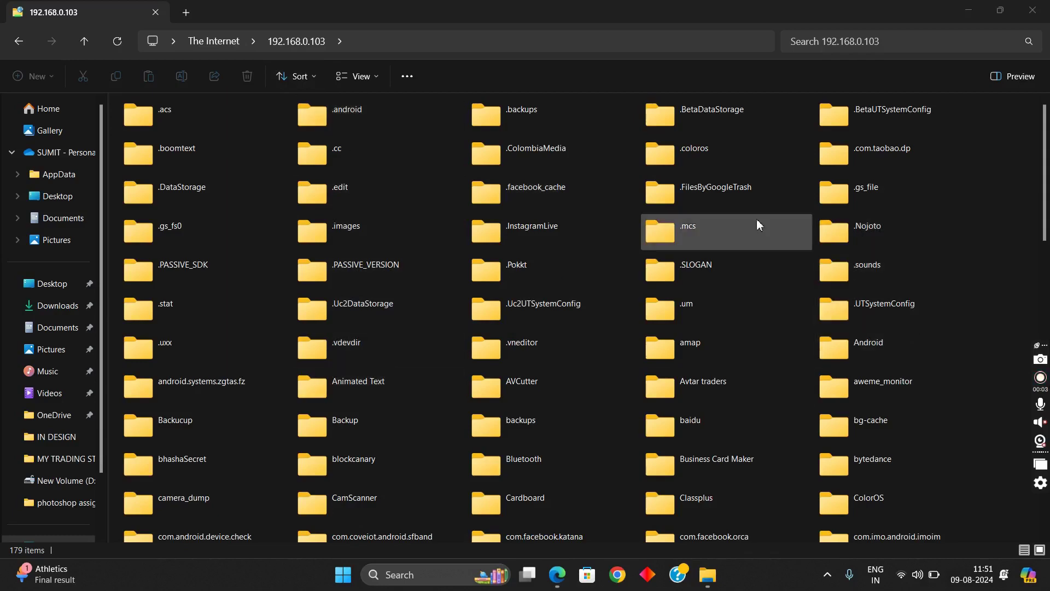
# Refresh the phone's FTP folder listing to test the connection, and dismiss the resulting dialog.
pyautogui.scroll(-3, 557, 262)
pyautogui.scroll(3, 557, 263)
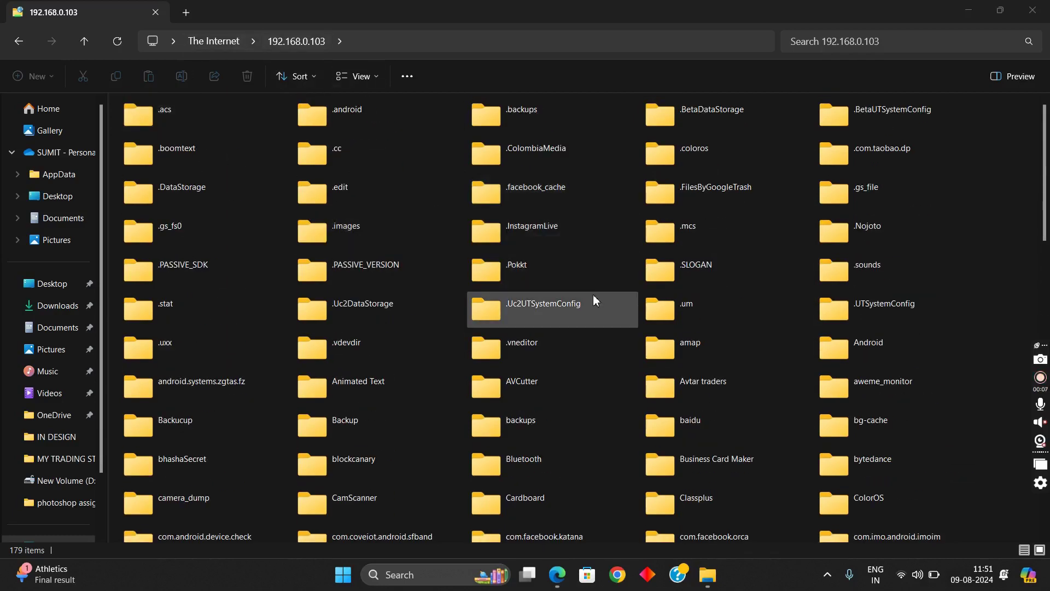
pyautogui.click(117, 42)
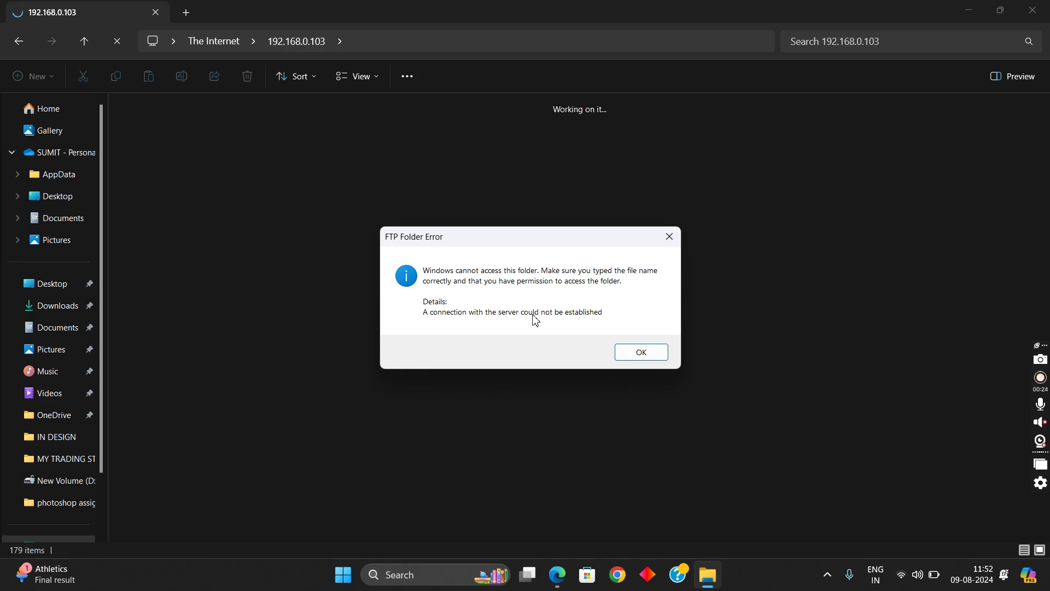
pyautogui.click(642, 354)
# Leave the FTP location for Home and close the file window.
pyautogui.click(173, 41)
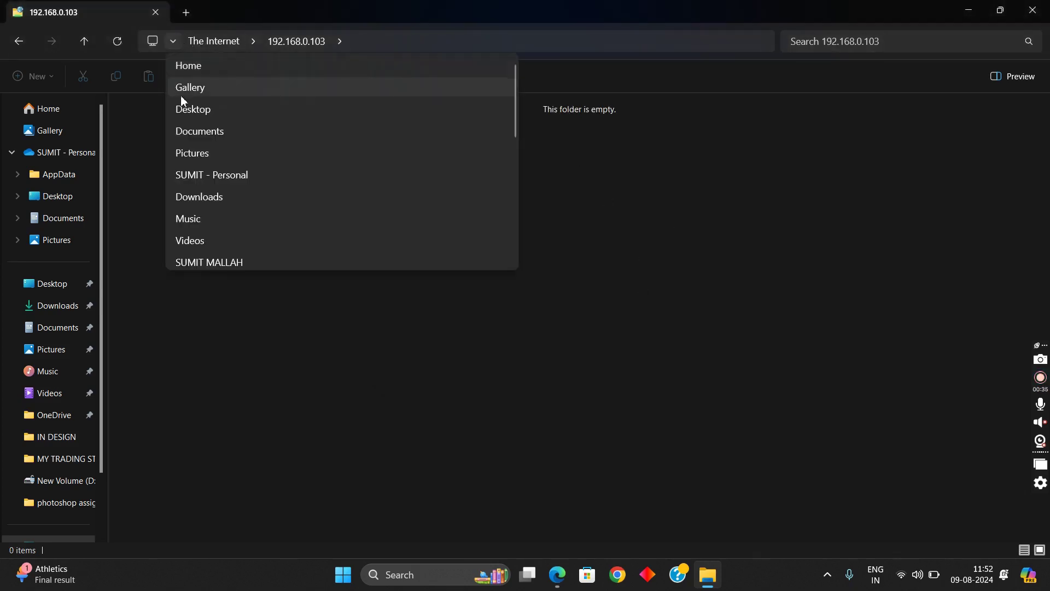
pyautogui.click(205, 70)
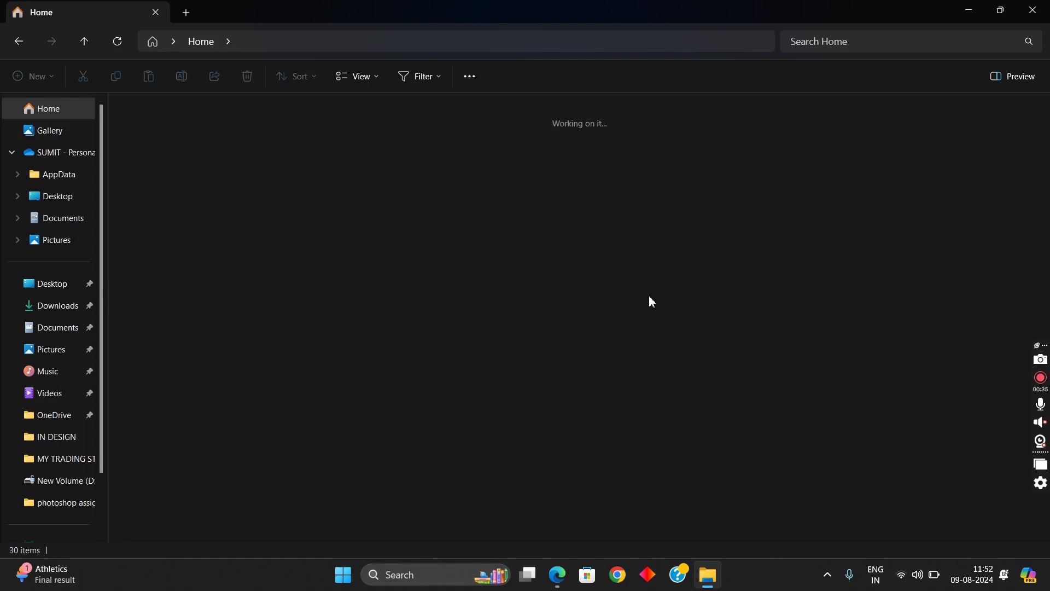
pyautogui.click(1033, 7)
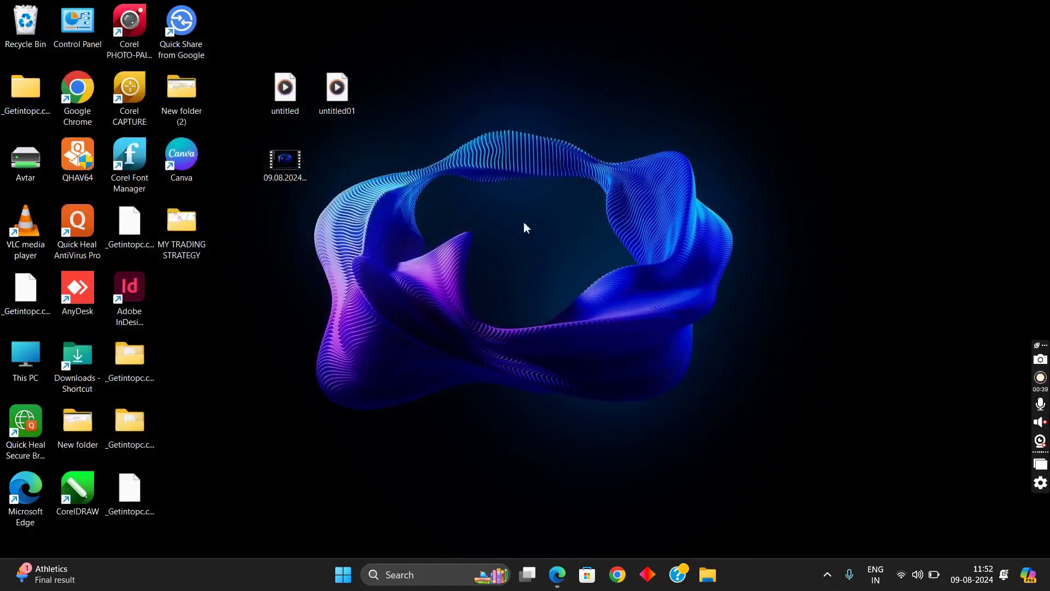